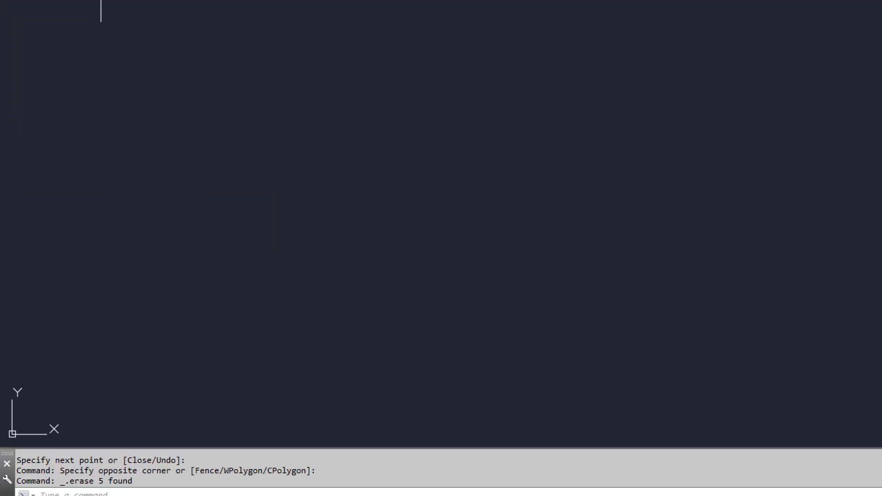
# Draw a freehand five-point star with LINE, closing back at the lower-left point.
pyautogui.click(20, 77)
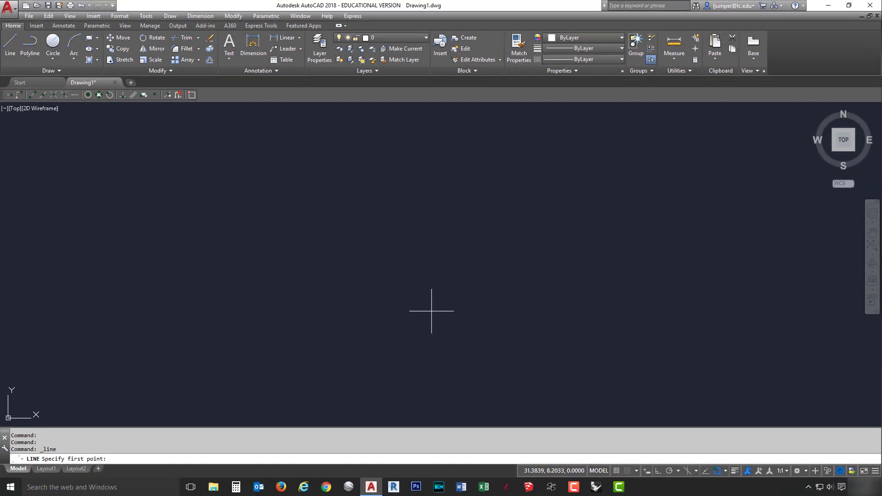
pyautogui.click(262, 338)
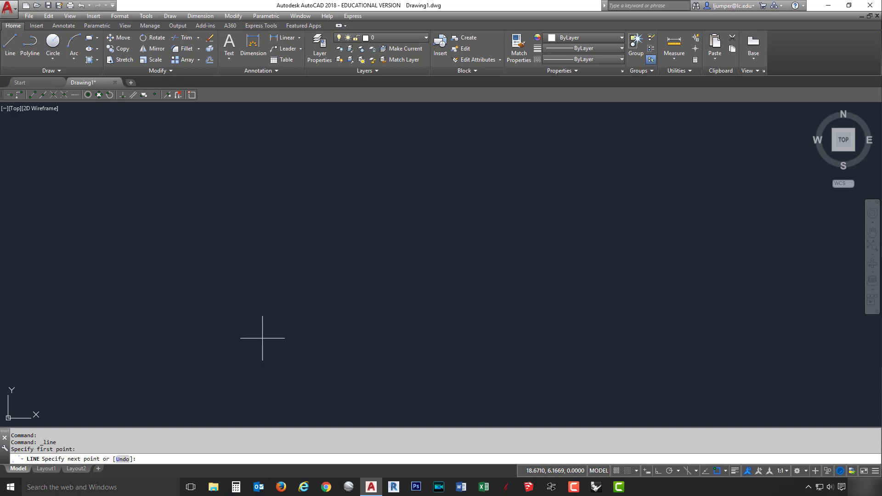
pyautogui.click(405, 224)
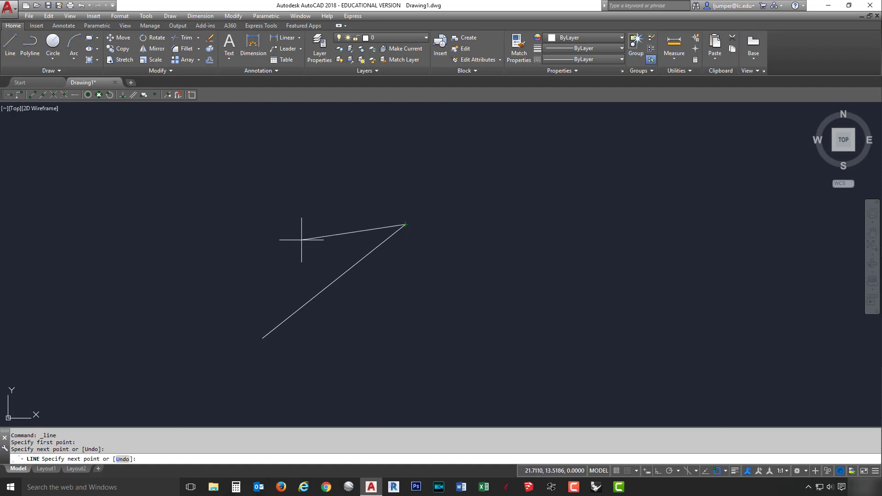
pyautogui.click(251, 224)
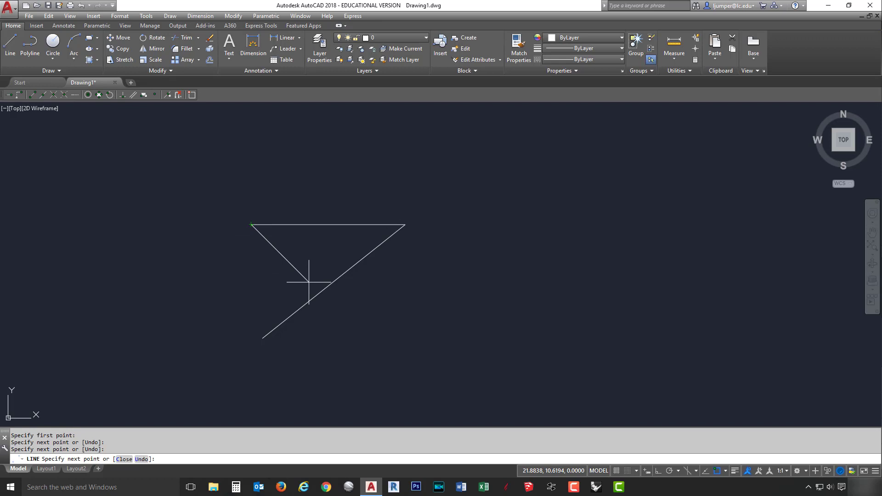
pyautogui.click(373, 340)
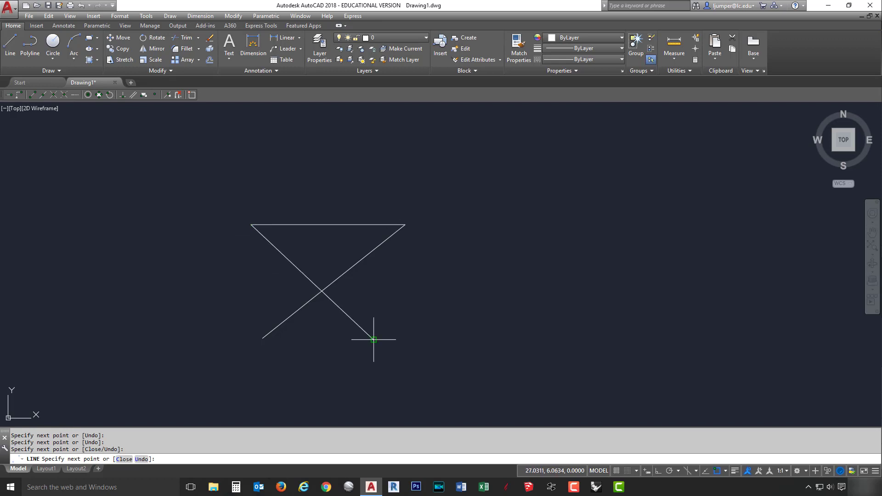
pyautogui.click(324, 186)
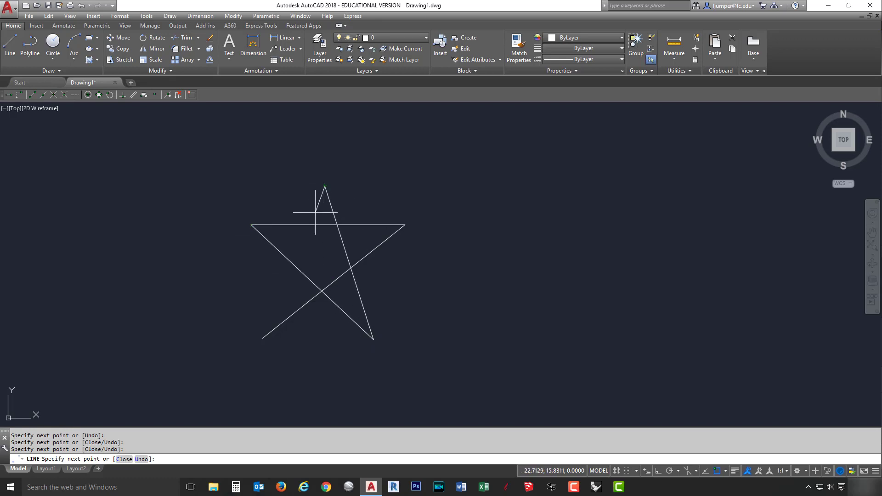
pyautogui.click(262, 338)
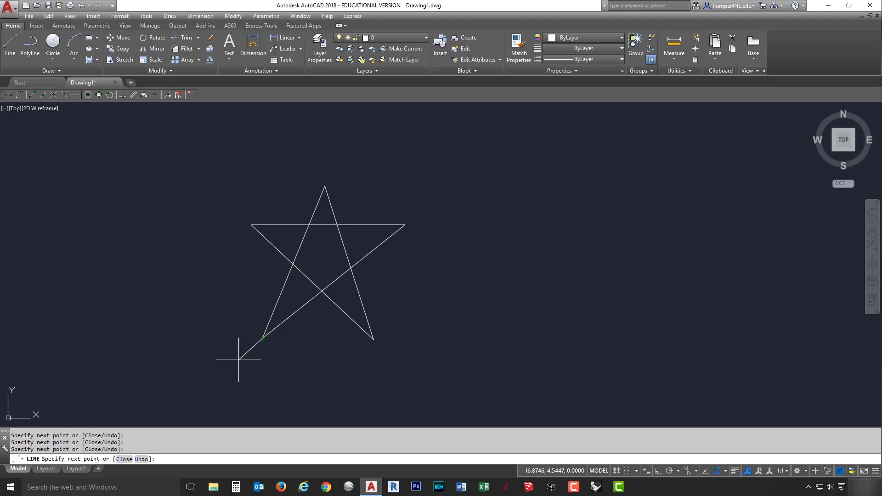
# End the LINE command using Enter from the right-click menu.
pyautogui.rightClick(225, 314)
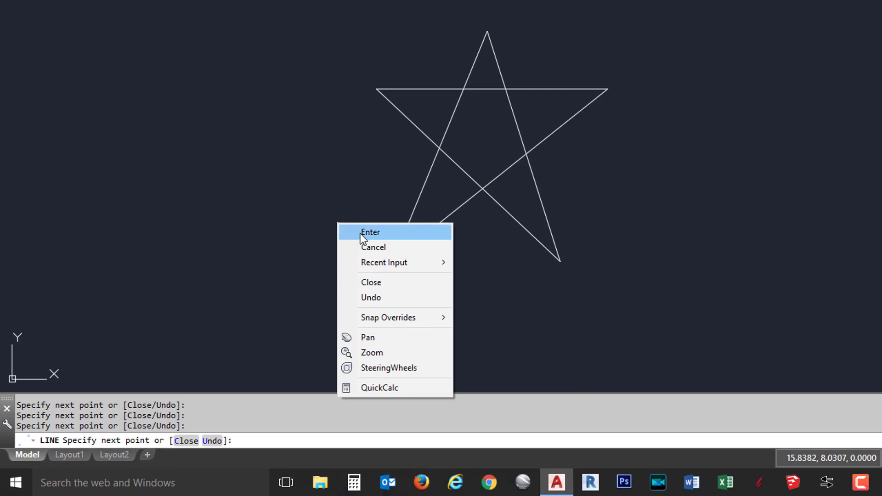
pyautogui.click(376, 232)
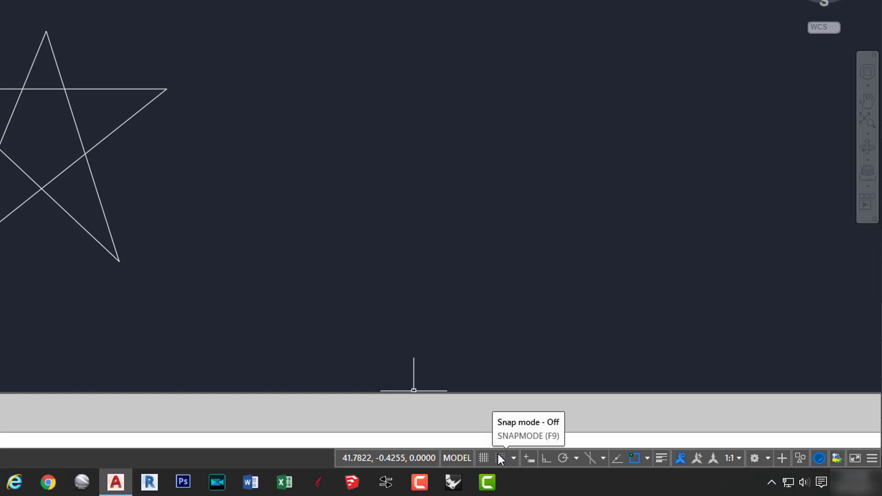
# Toggle the grid display on, off, and back on behind the star.
pyautogui.click(482, 458)
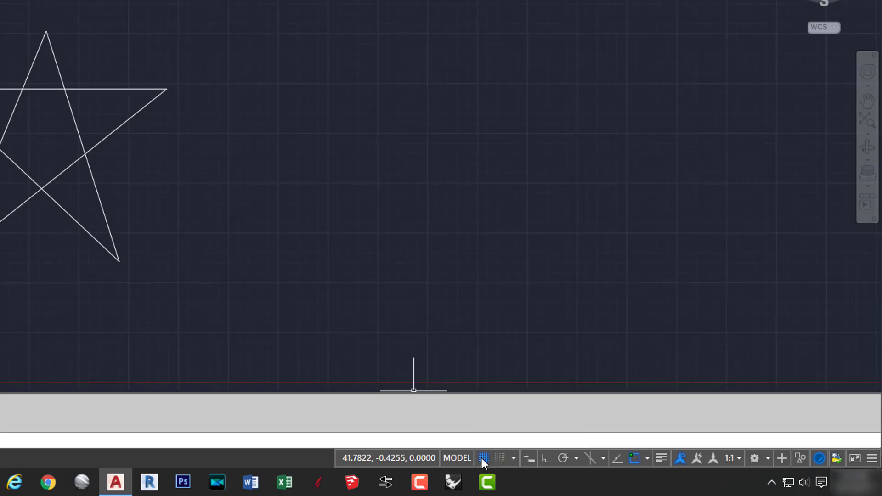
pyautogui.click(482, 457)
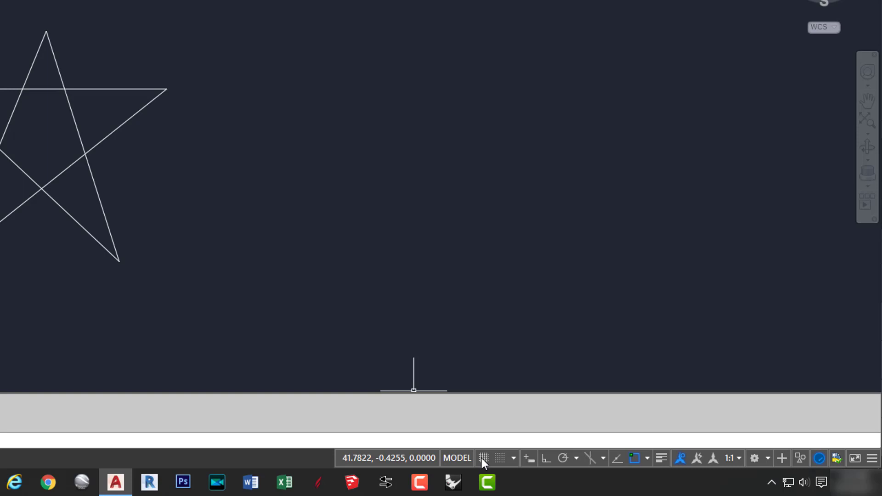
pyautogui.click(483, 458)
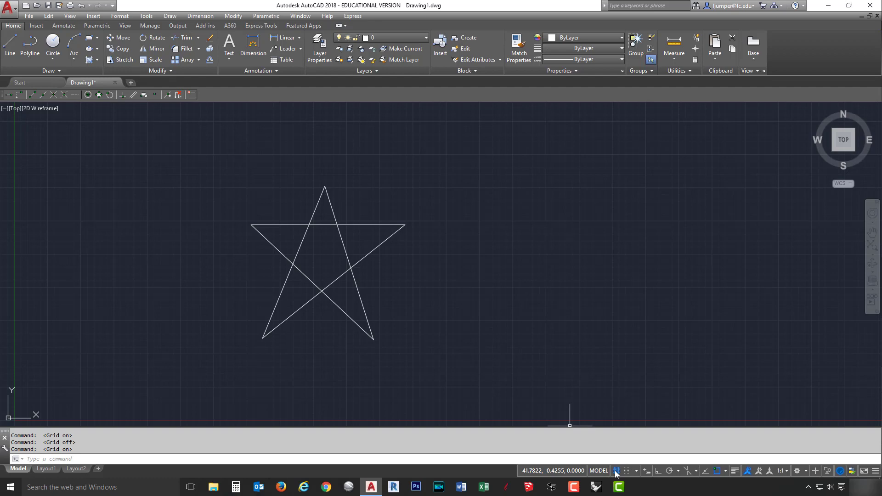
# Toggle the grid with F7 and turn on Snap Mode so points lock to the grid.
pyautogui.press('F7')
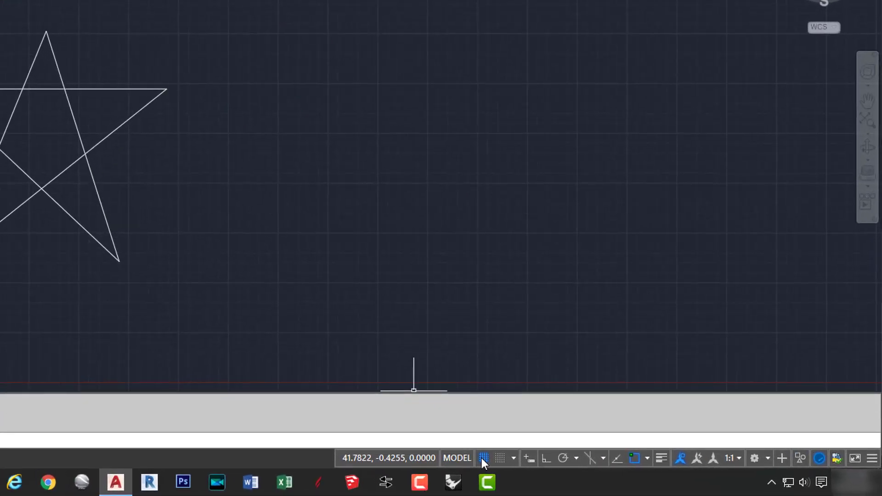
pyautogui.click(500, 460)
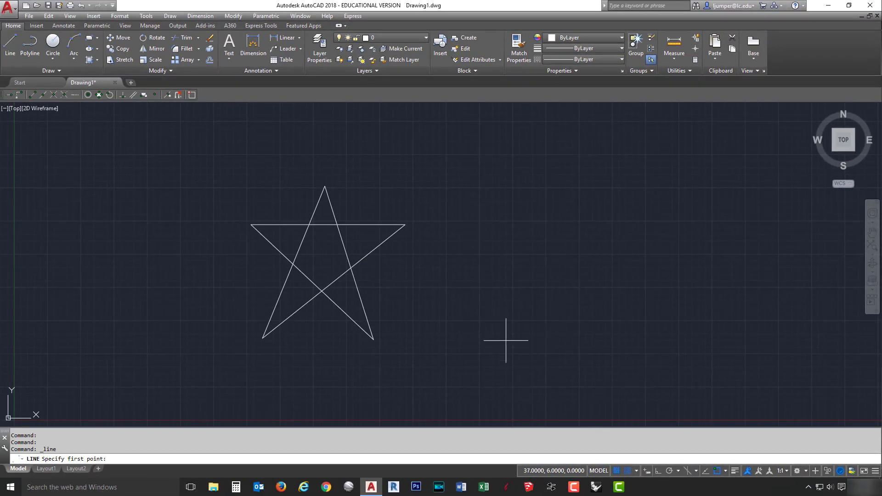
# Draw a second, larger grid-snapped star to the right, then cancel LINE.
pyautogui.click(513, 340)
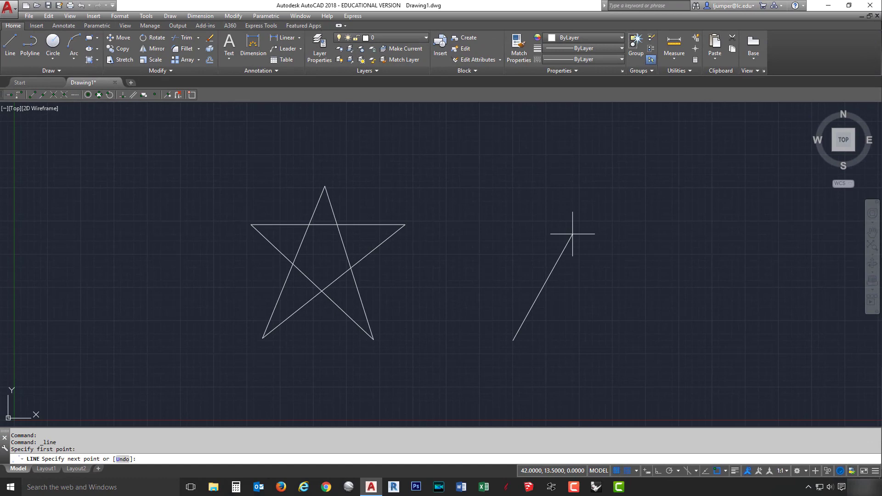
pyautogui.click(579, 188)
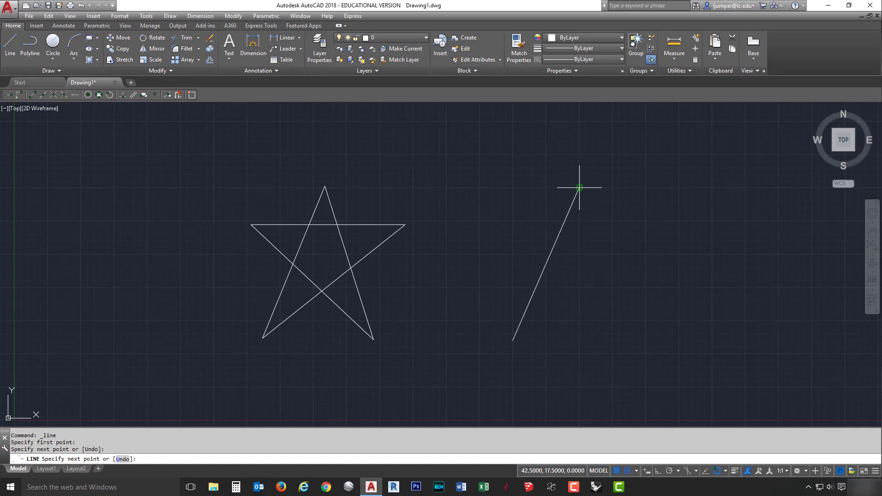
pyautogui.click(645, 341)
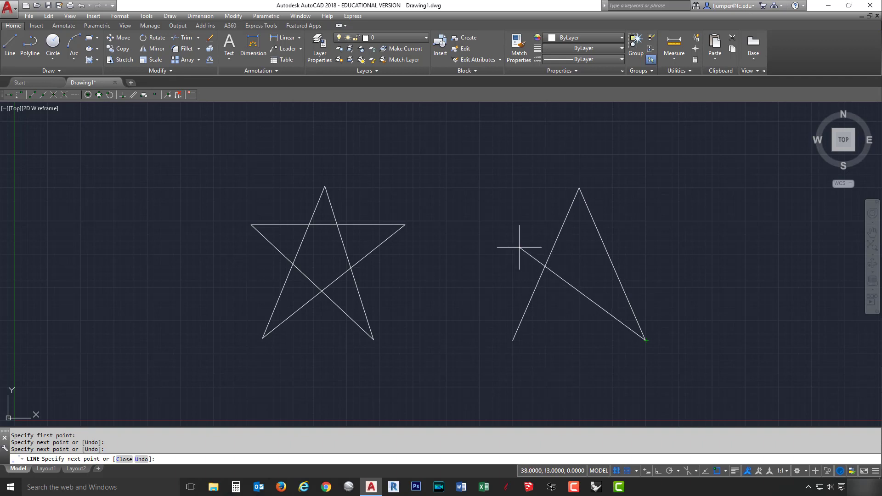
pyautogui.click(479, 220)
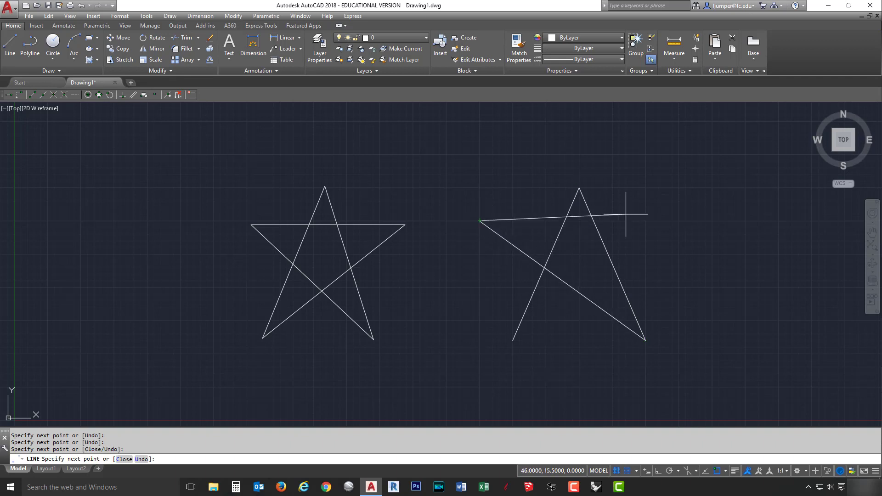
pyautogui.click(679, 221)
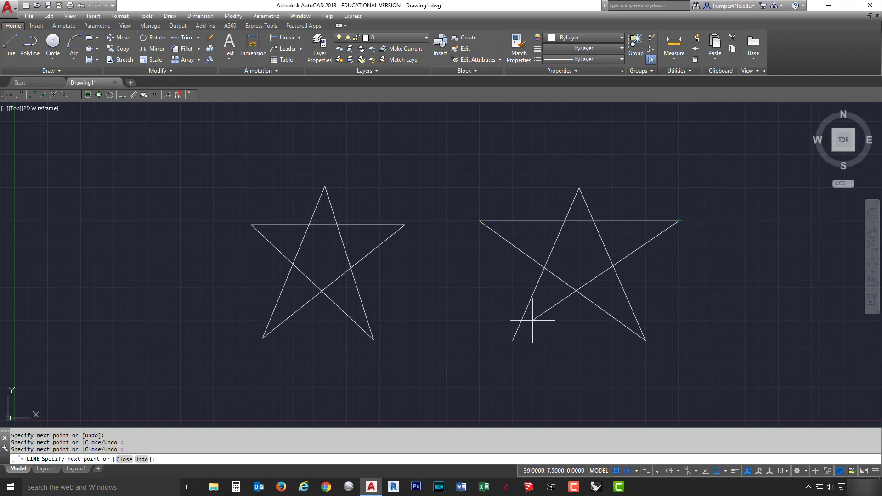
pyautogui.click(512, 340)
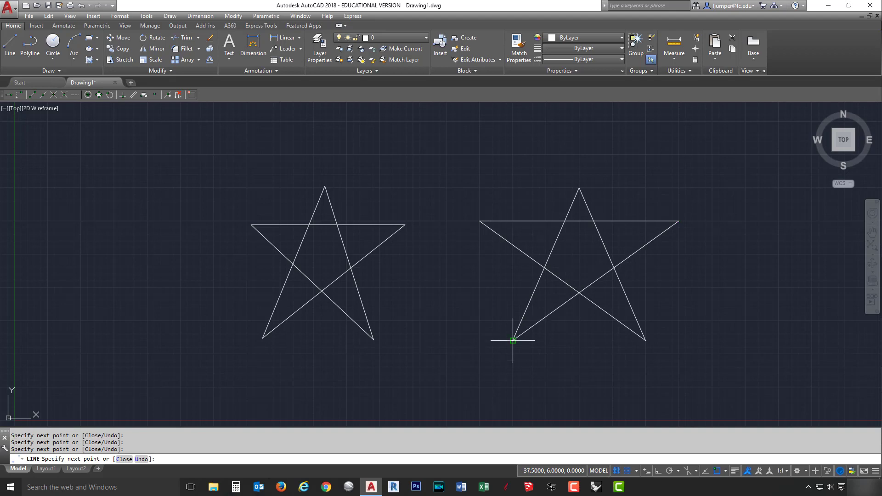
pyautogui.rightClick(532, 368)
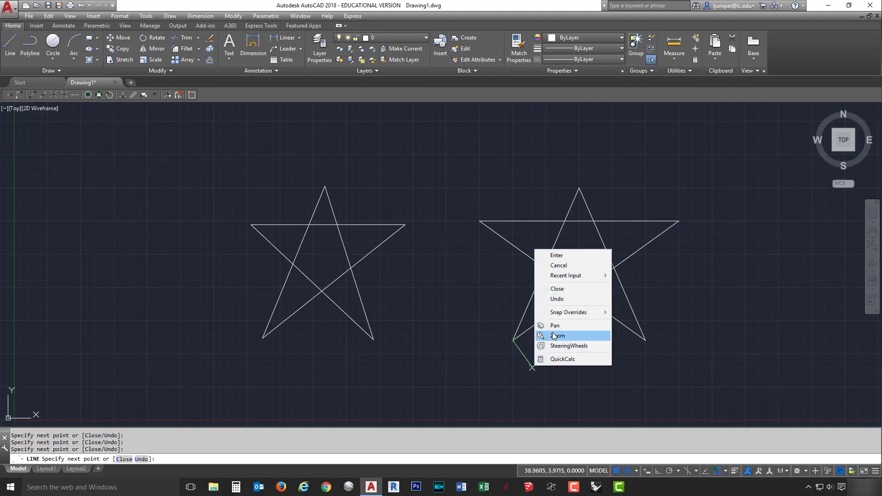
pyautogui.click(562, 265)
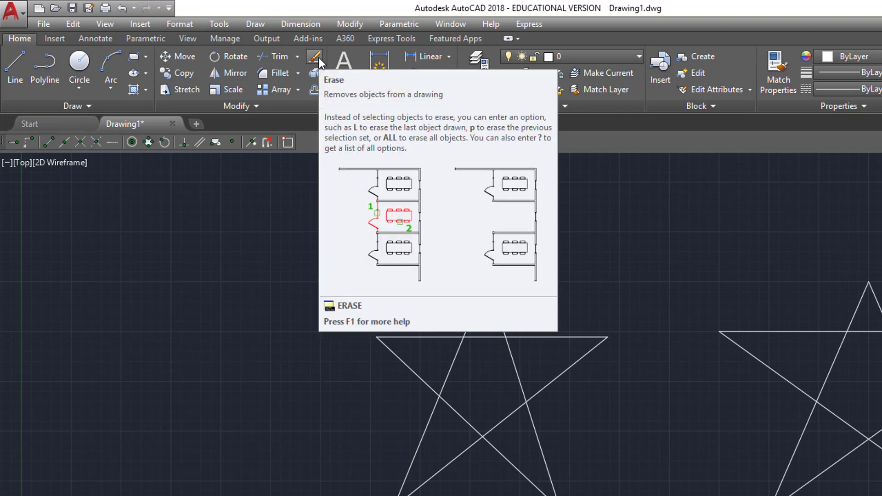
# Start the Erase command from the Modify panel.
pyautogui.click(317, 57)
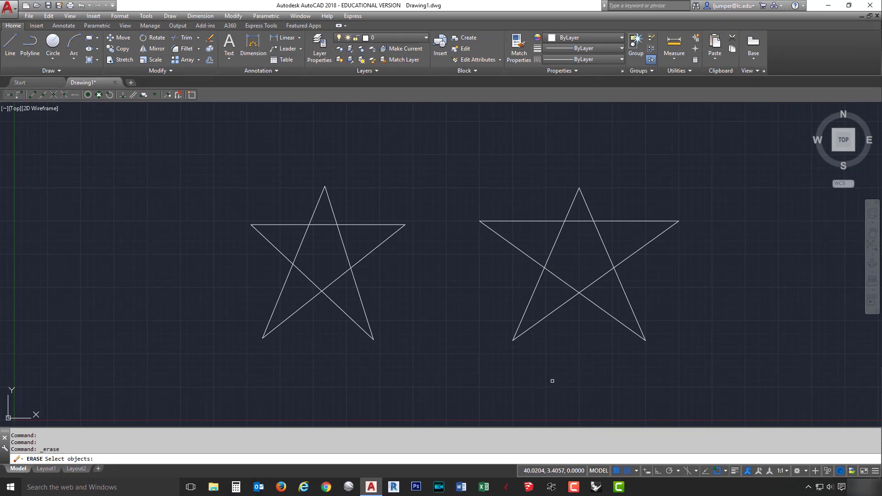
# With snap off, erase the left star's lines to its right point and lower-right tip.
pyautogui.press('F9')
pyautogui.click(376, 247)
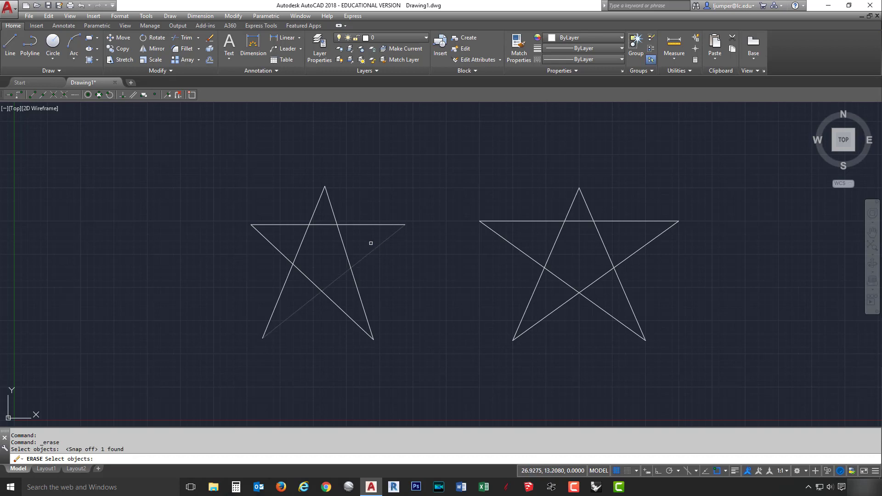
pyautogui.click(359, 224)
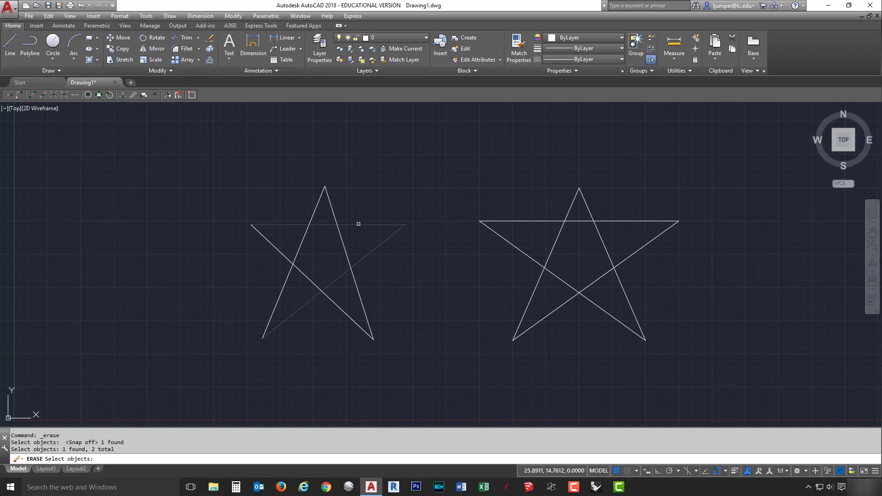
pyautogui.press('shift')
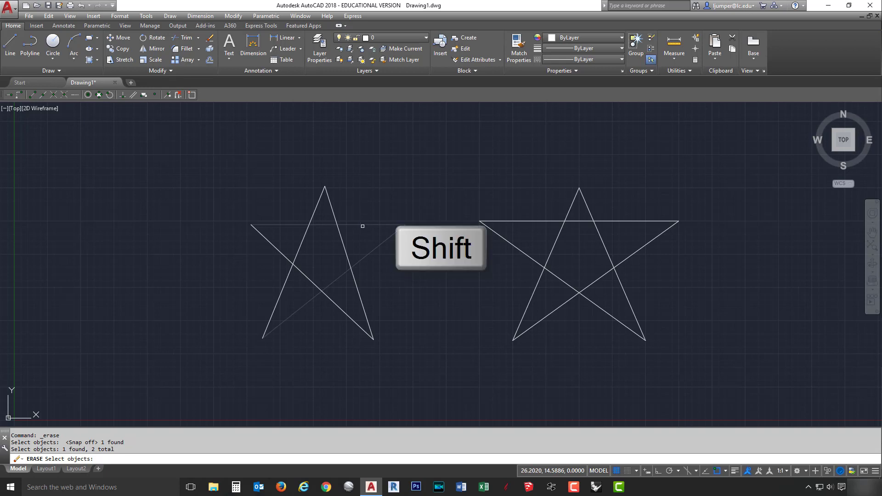
pyautogui.keyDown('shift'); pyautogui.click(363, 225); pyautogui.keyUp('shift')
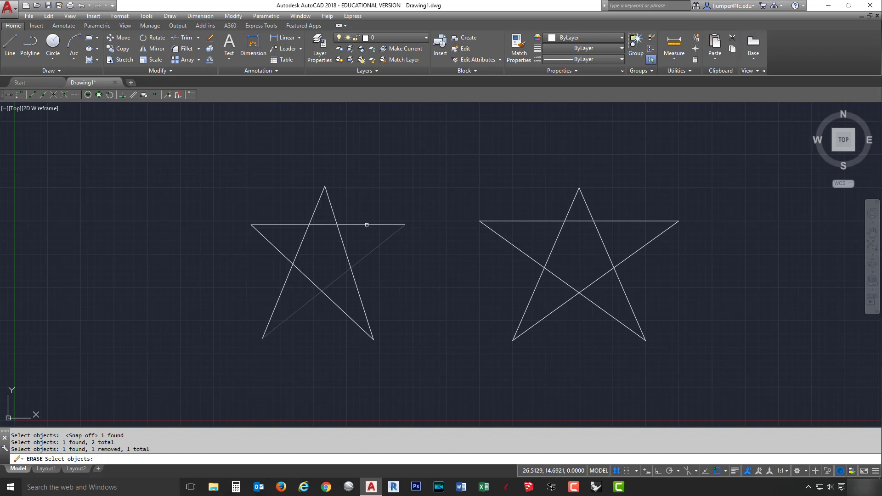
pyautogui.click(356, 291)
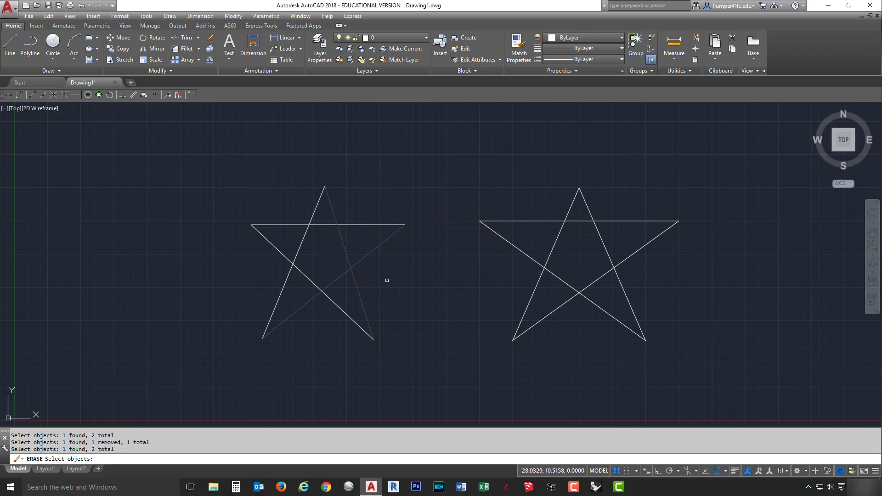
pyautogui.press('Return')
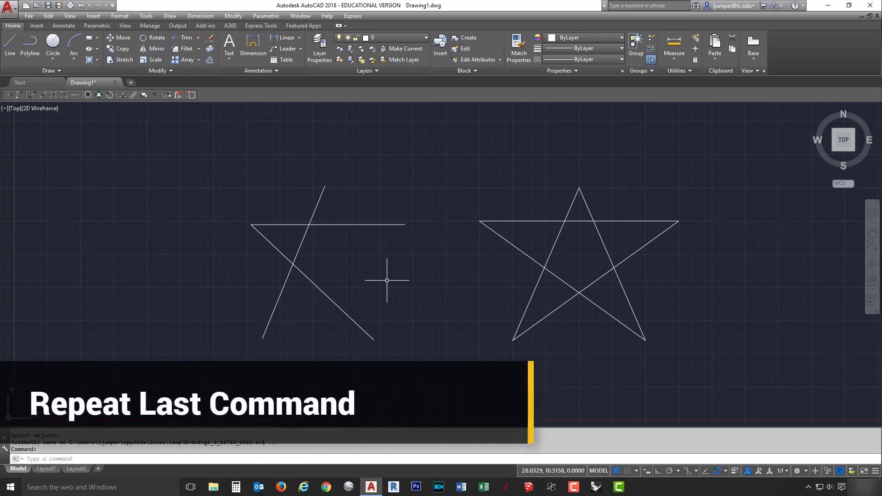
# Open the shortcut menu on an empty area of the canvas.
pyautogui.rightClick(337, 251)
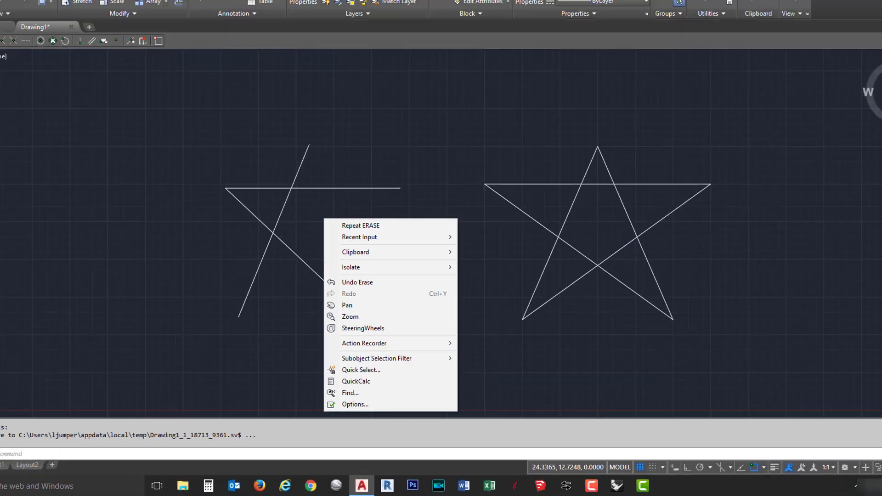
# Window-select both stars and erase all their remaining lines with Repeat ERASE.
pyautogui.click(218, 161)
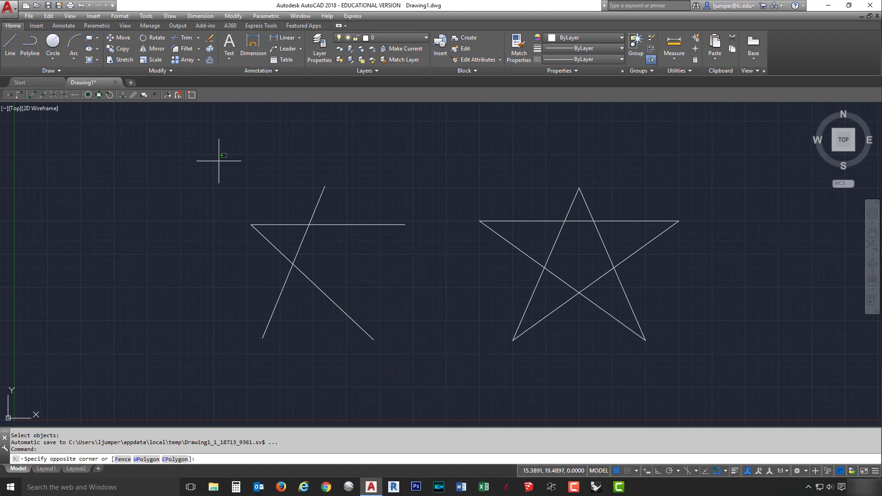
pyautogui.click(713, 386)
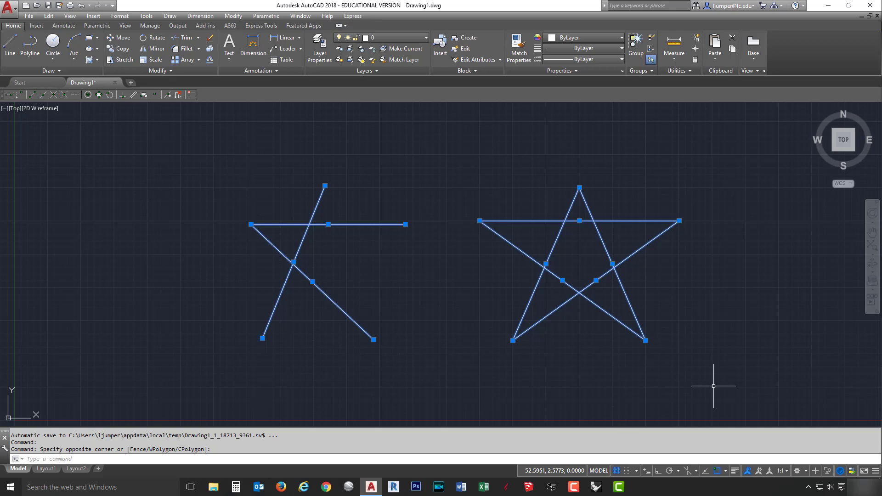
pyautogui.rightClick(713, 386)
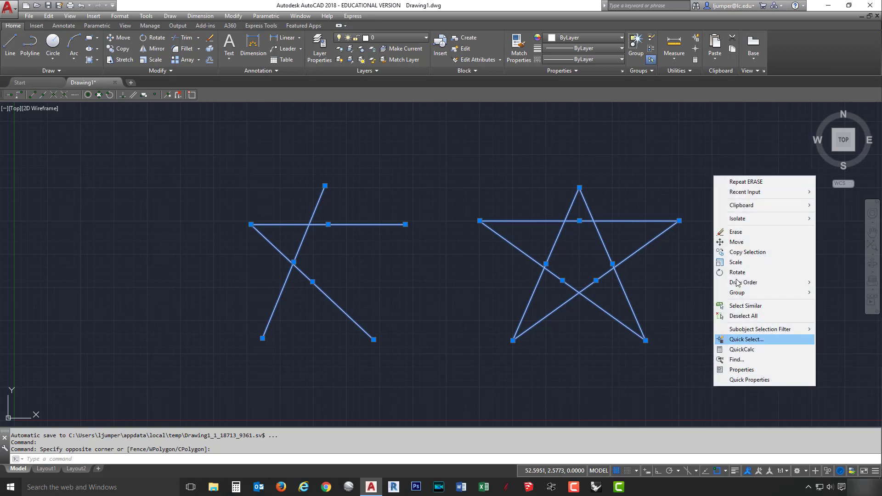
pyautogui.click(743, 182)
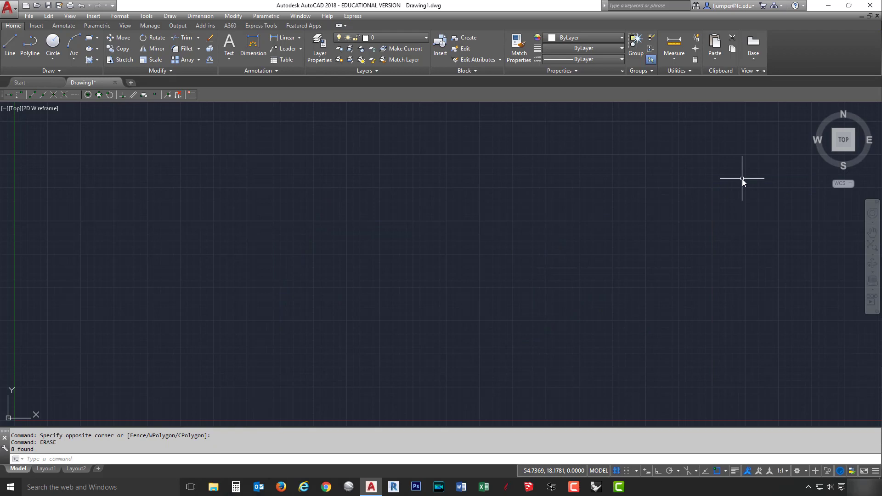